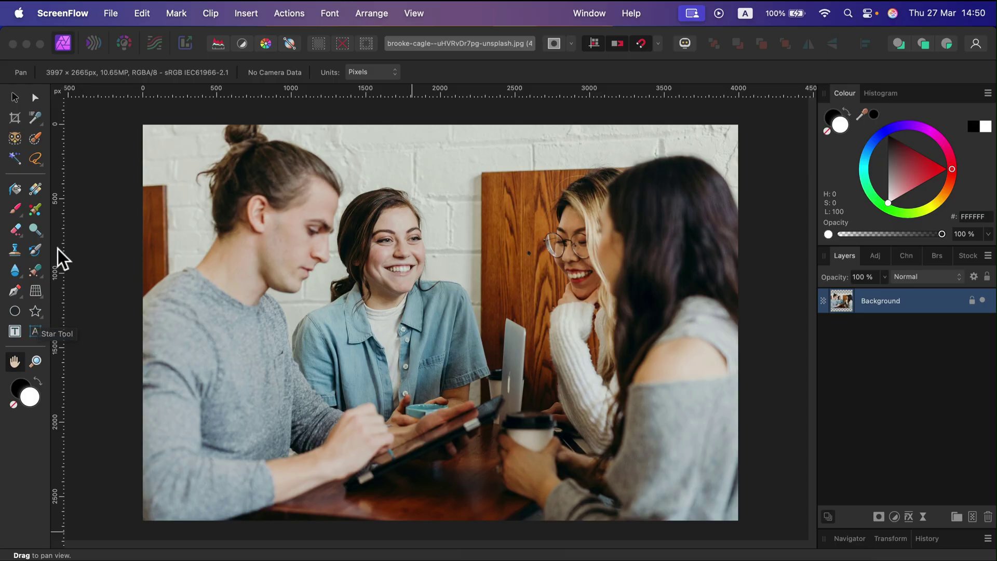
- Draw a rectangle over the smiling middle woman's eyes and fill it black
click(39, 313)
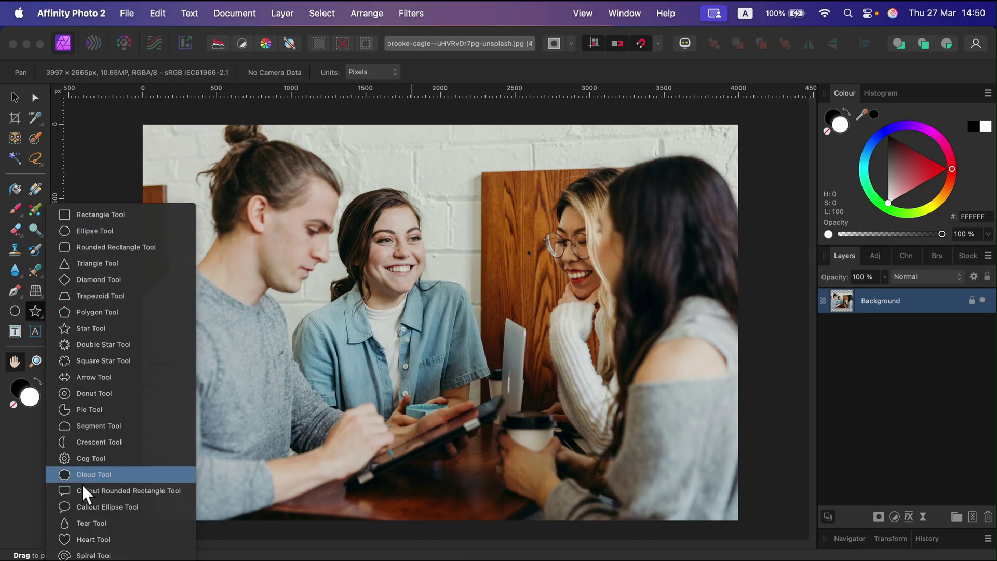
click(117, 214)
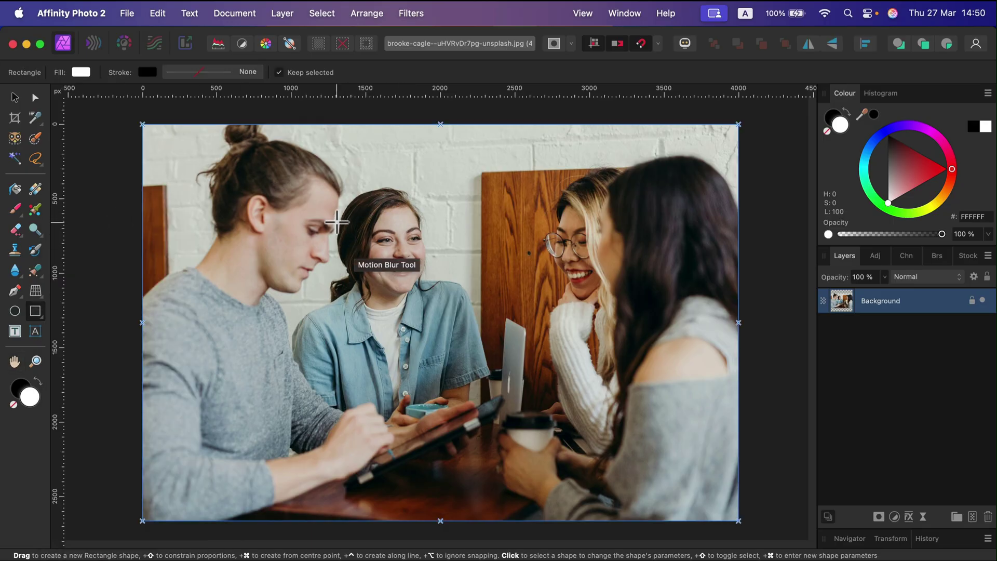
drag(336, 222, 451, 253)
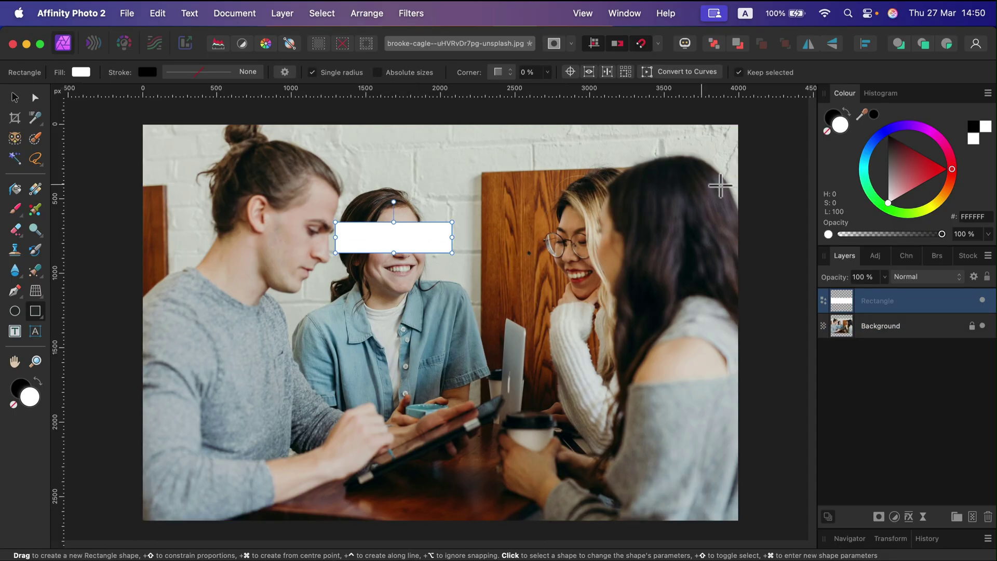
drag(907, 154, 877, 134)
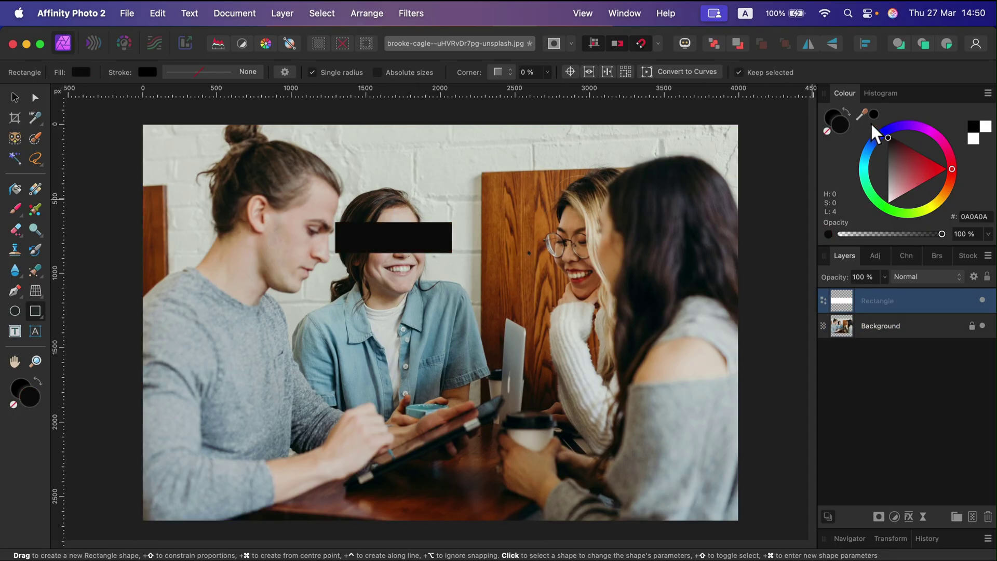
- Deselect the black rectangle and hide its layer
click(15, 97)
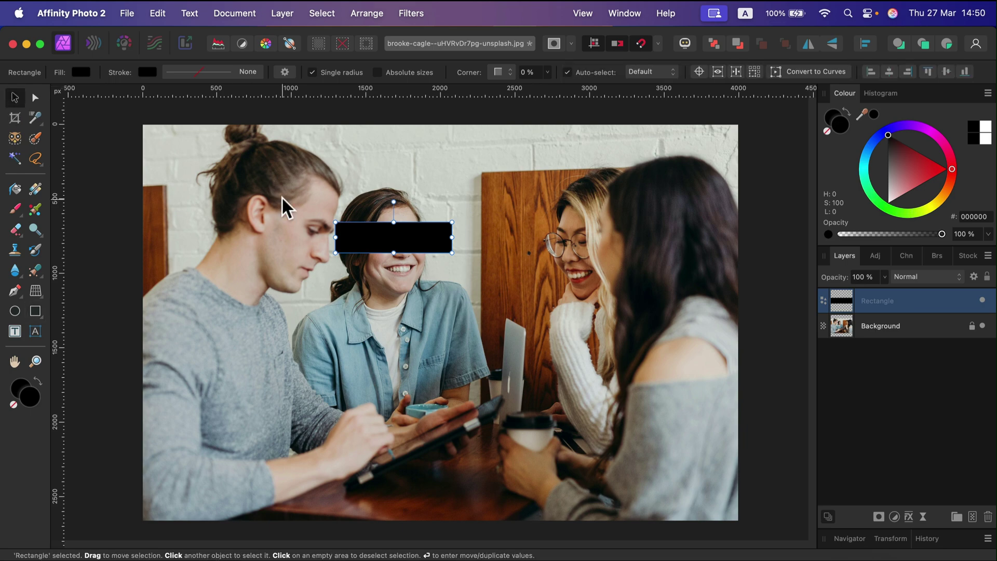
click(463, 114)
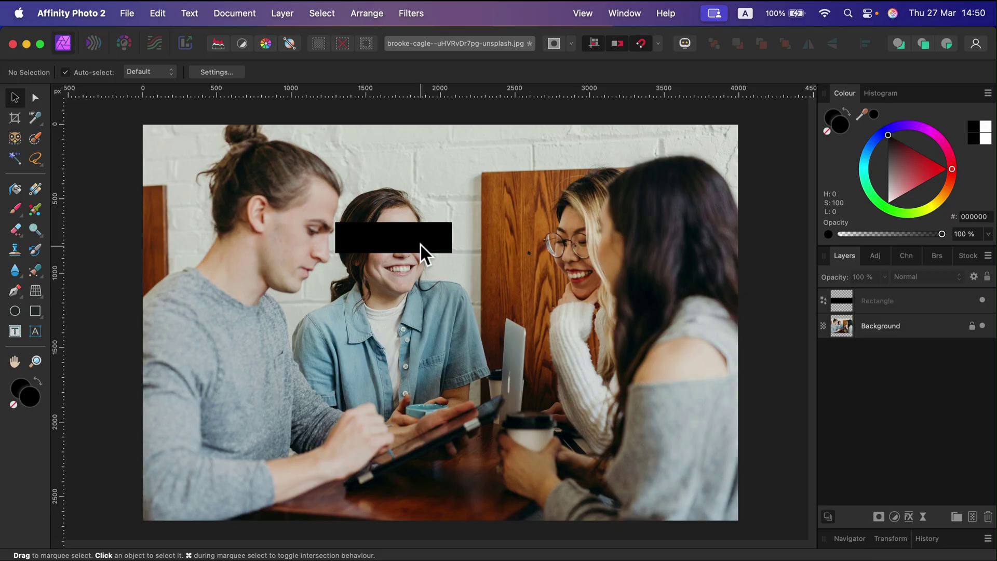
click(981, 300)
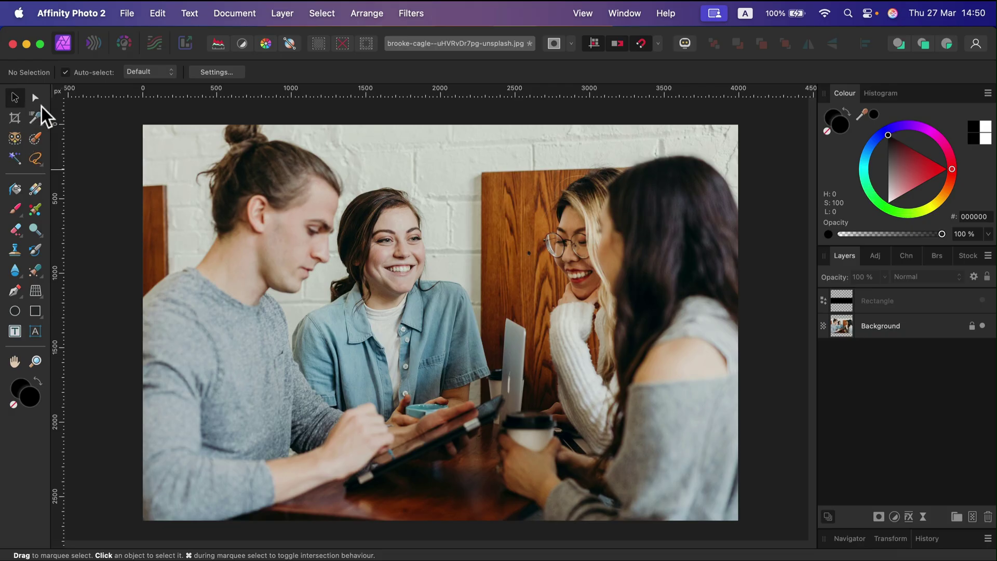
- Make an elliptical selection around the smiling woman's face
click(35, 160)
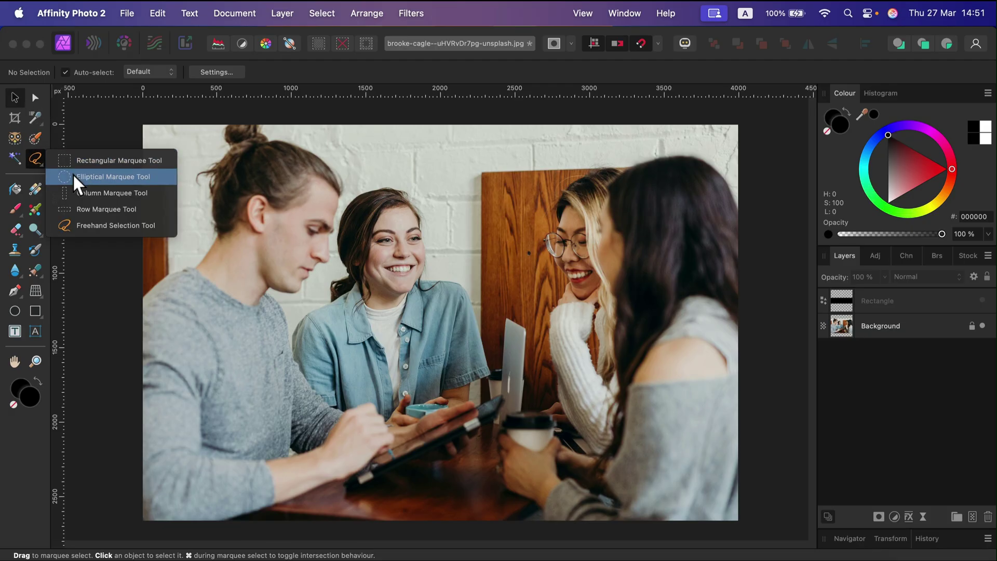
click(73, 176)
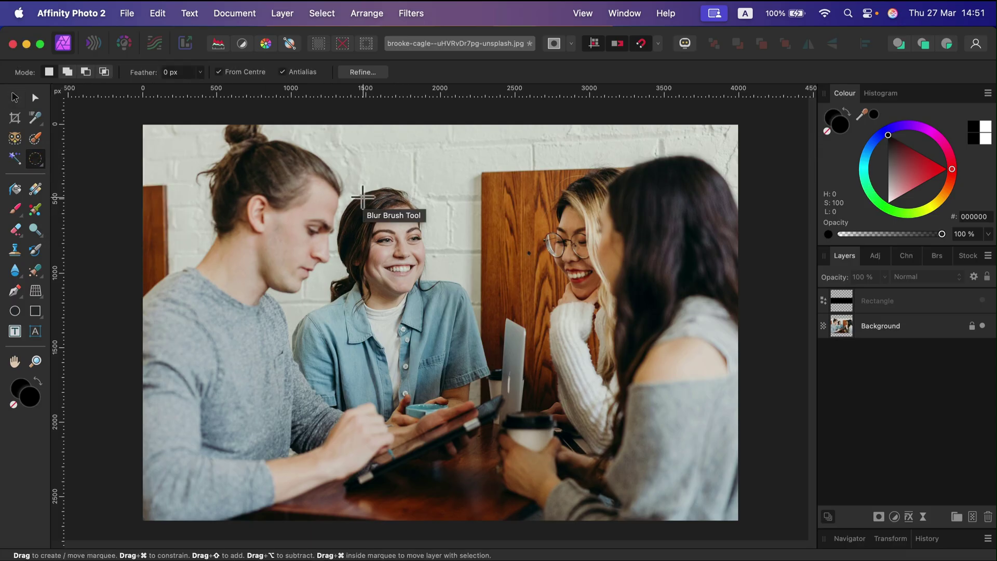
drag(398, 245, 433, 289)
- Duplicate the face selection from the Background layer onto a new layer, check it, and deselect
click(923, 333)
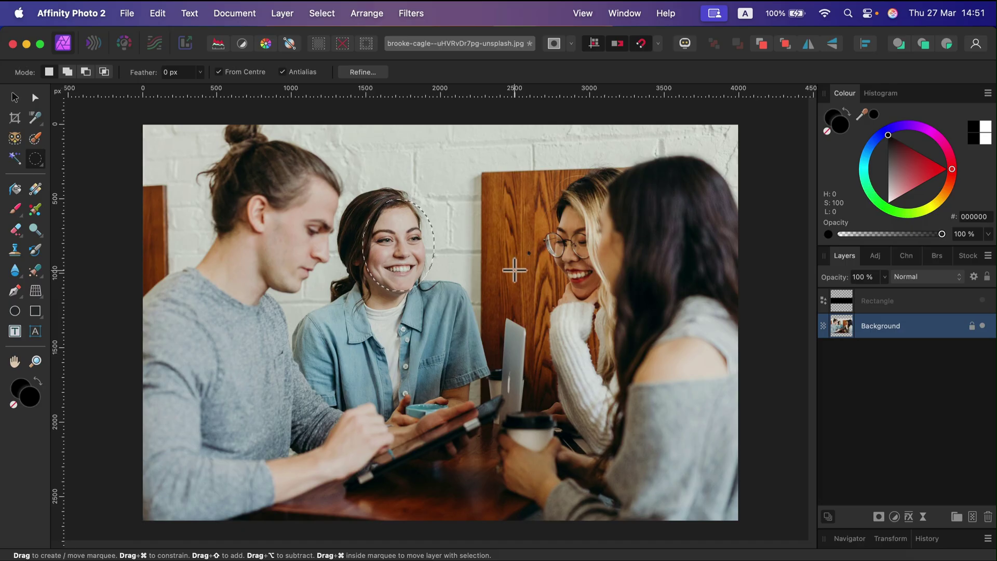
key(super+j)
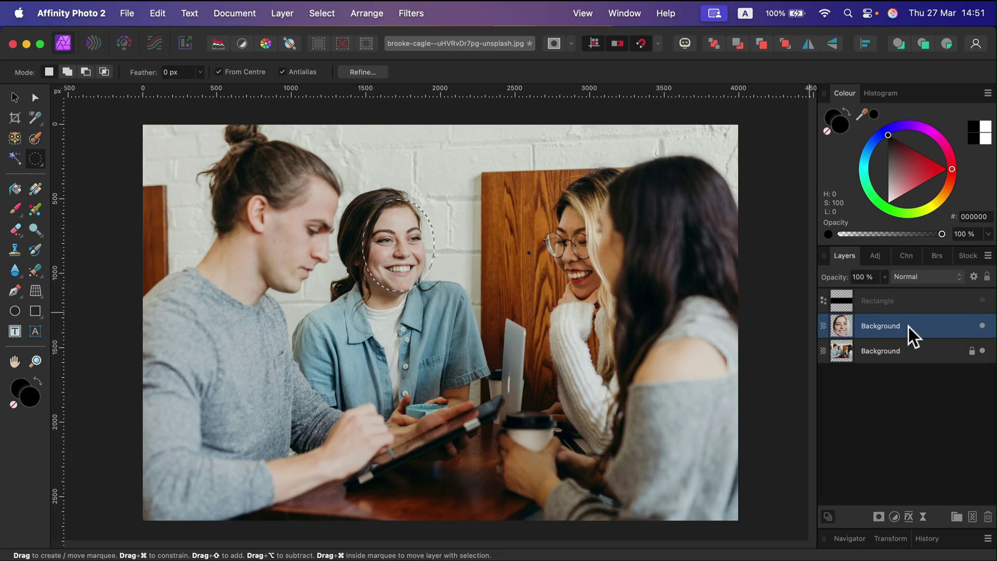
click(982, 351)
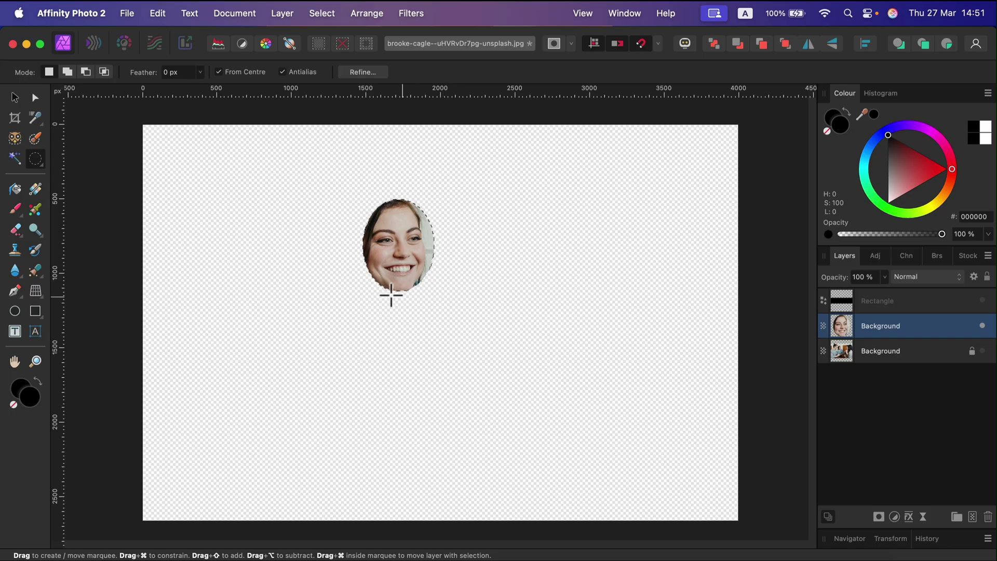
click(981, 351)
key(super+d)
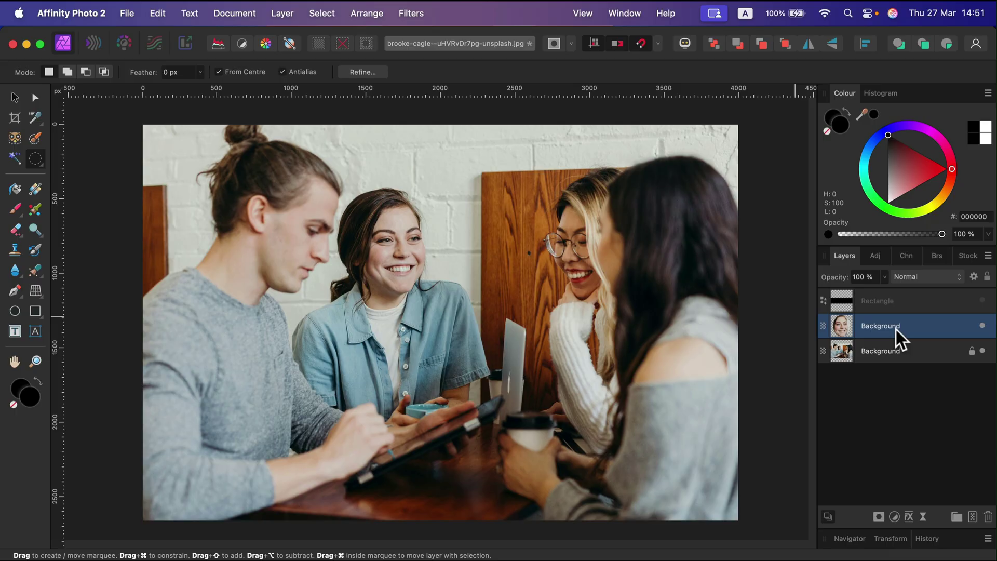
- Add a live Gaussian Blur with 27.6 px radius to the face layer, then switch it off
click(924, 515)
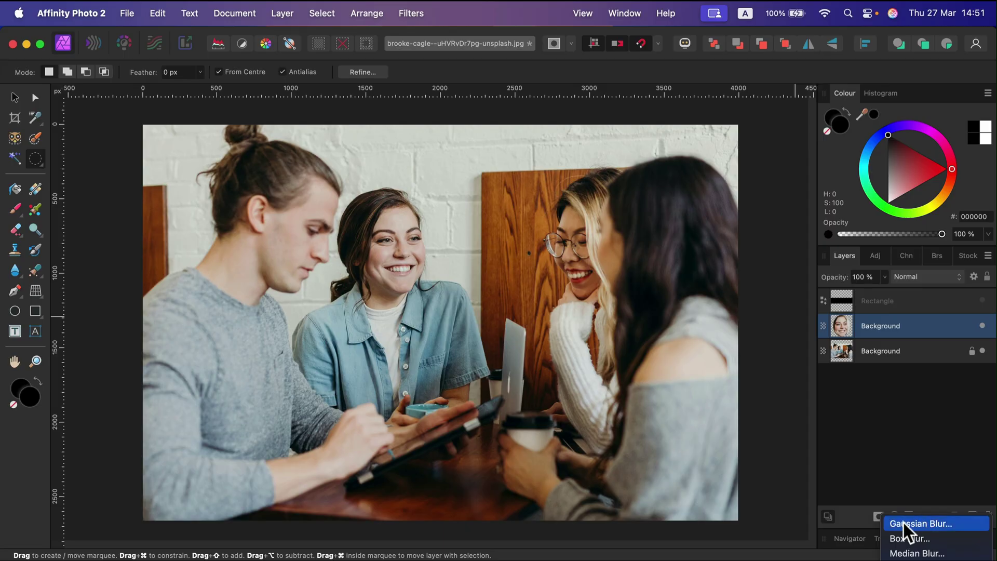
click(934, 523)
drag(587, 489, 669, 509)
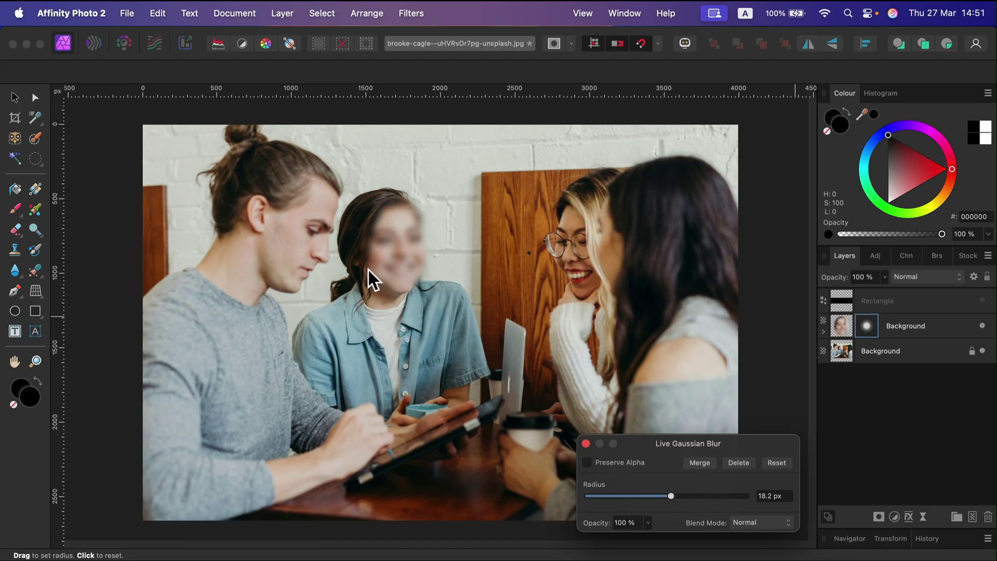
drag(675, 499, 687, 495)
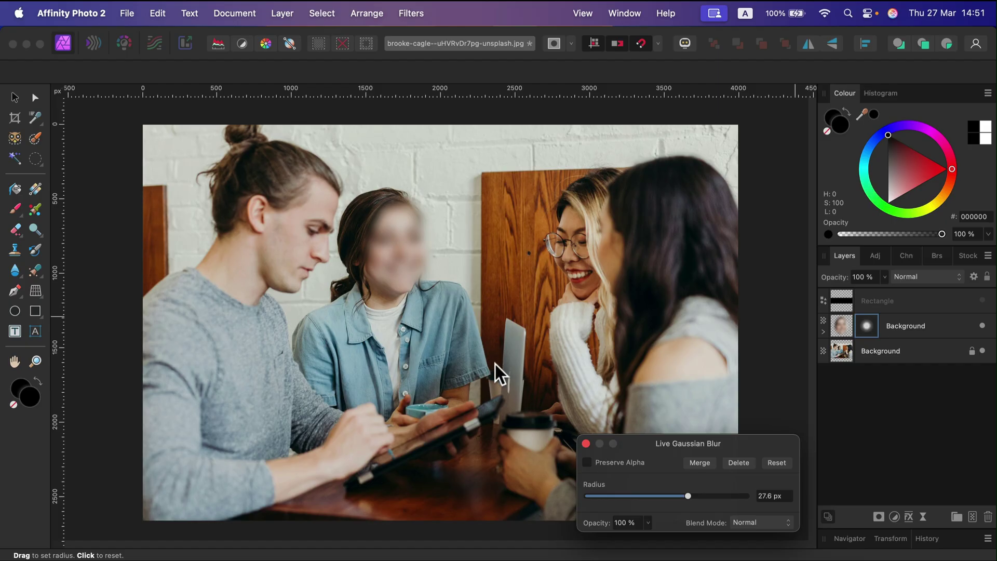
click(585, 443)
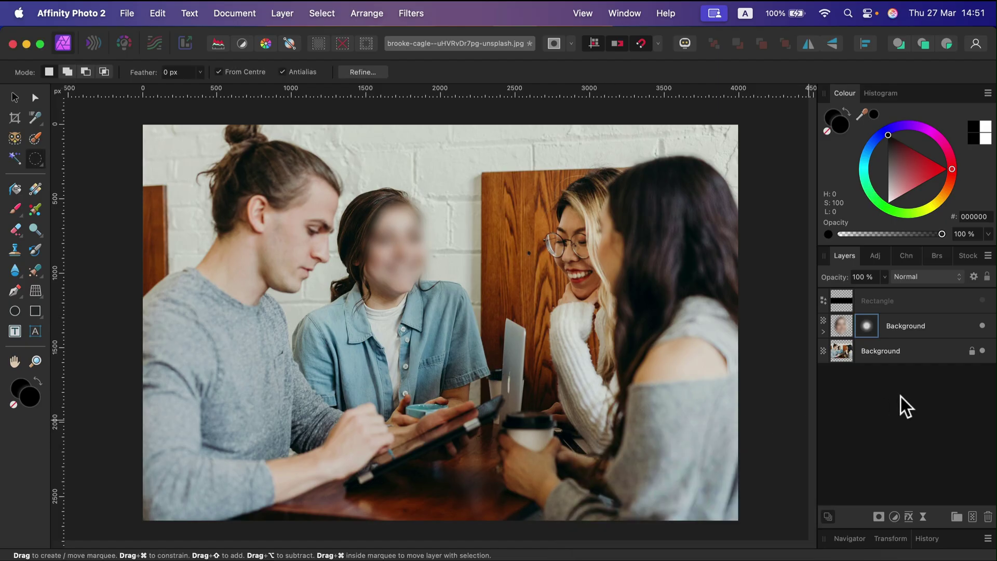
key(super+z)
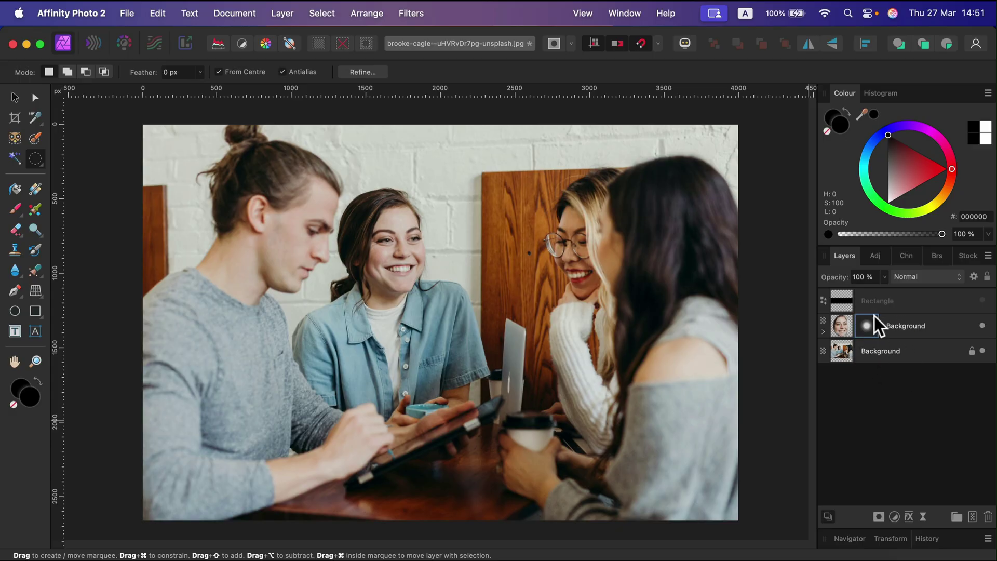
click(841, 327)
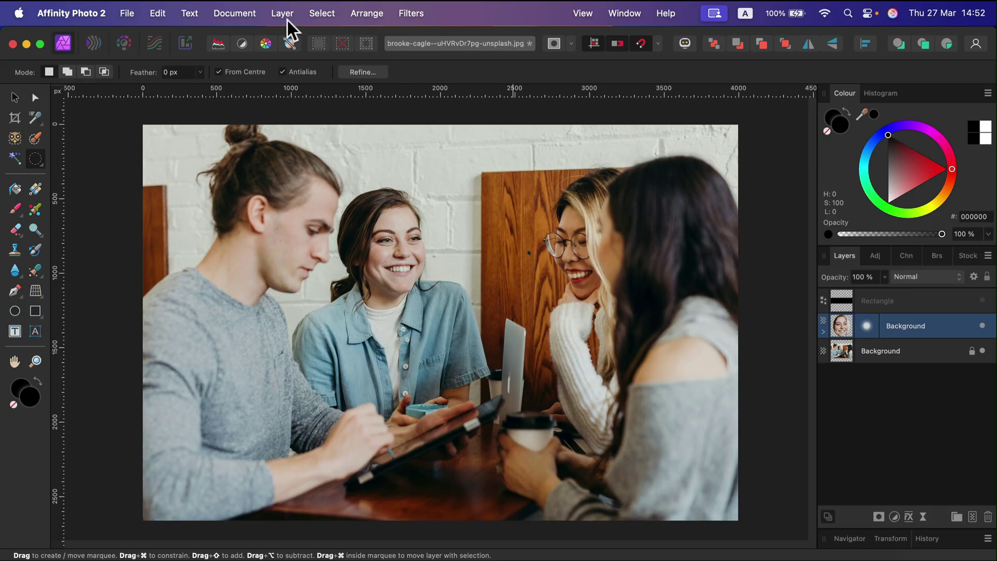
click(406, 13)
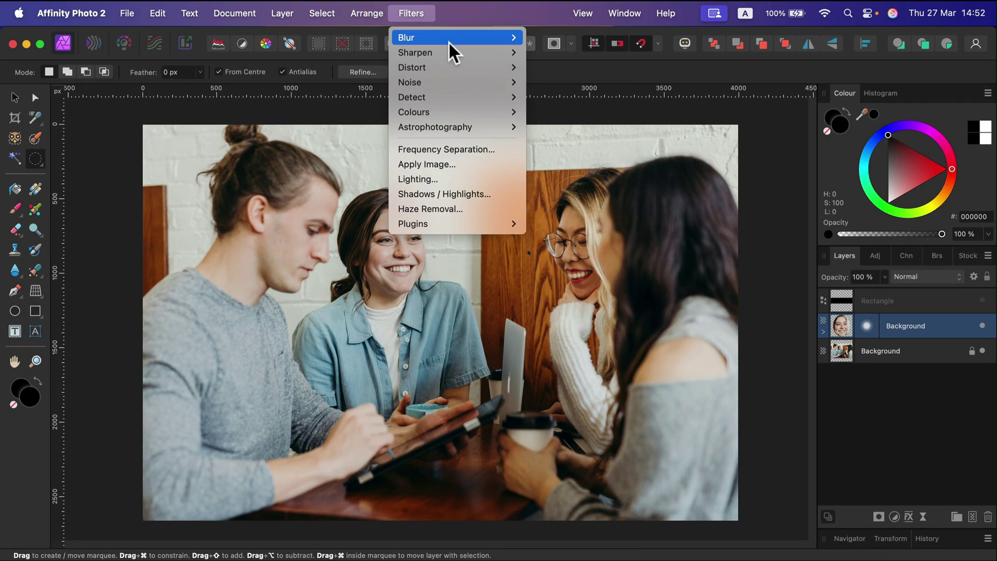
mouse_move(446, 96)
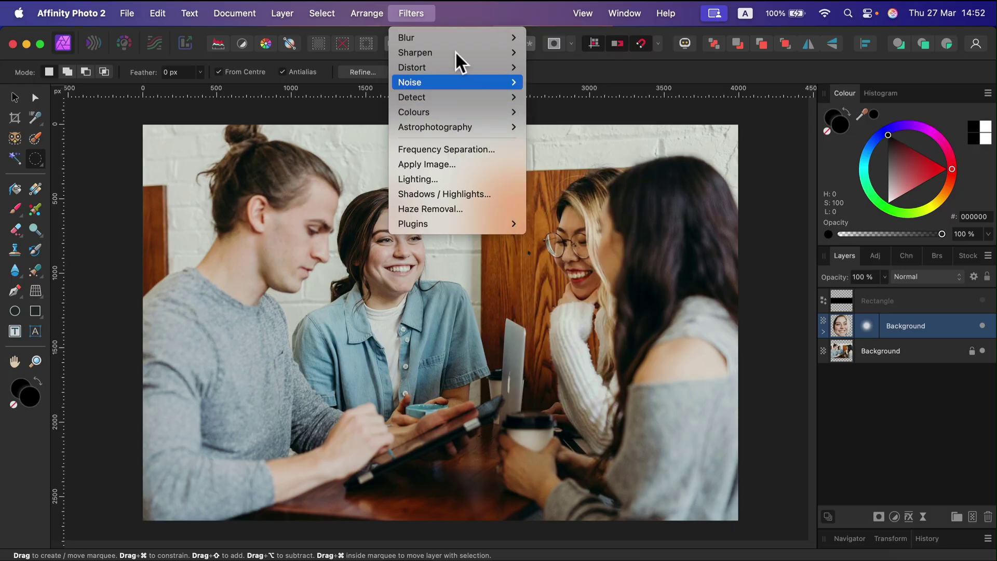
mouse_move(453, 78)
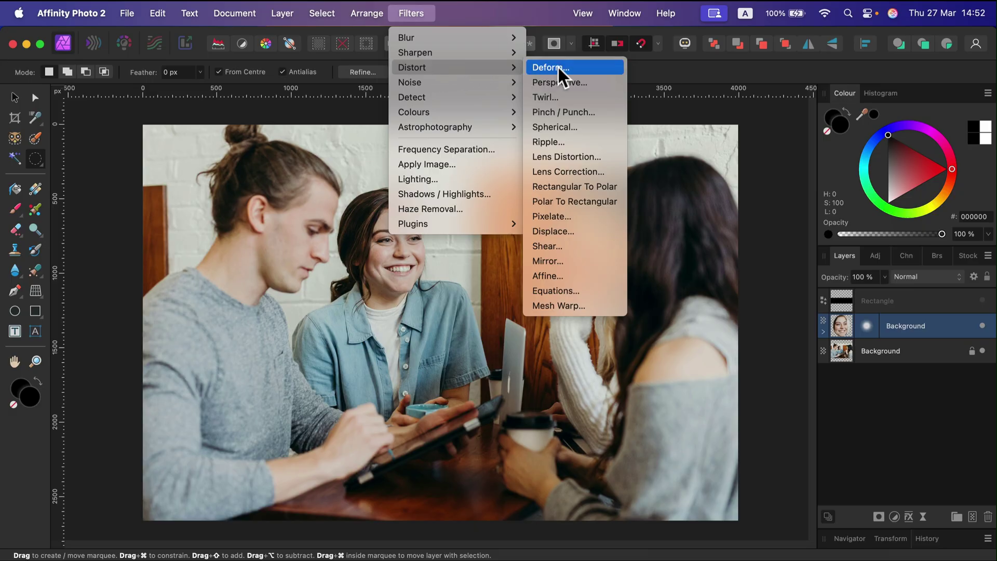
click(572, 220)
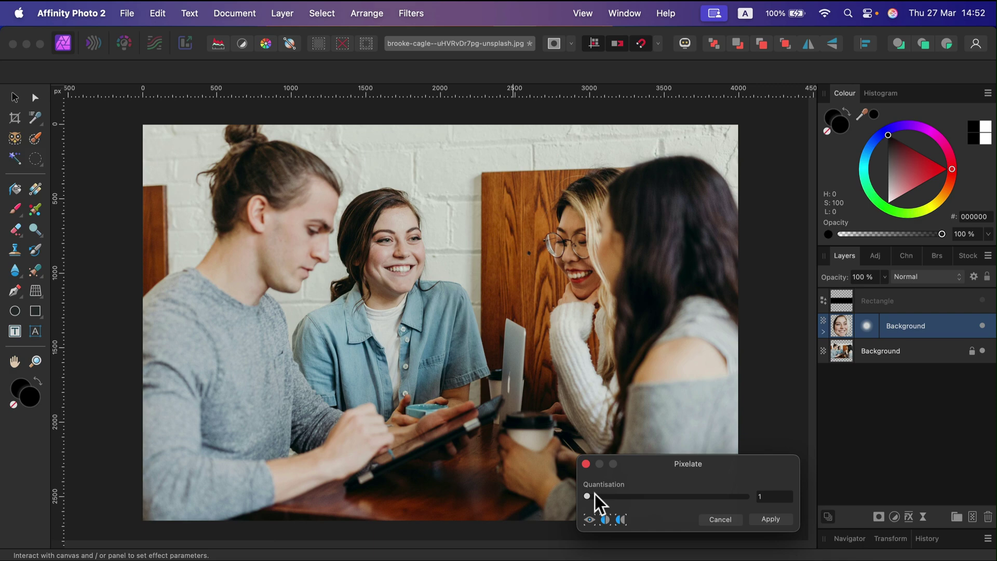
mouse_move(594, 494)
mouse_down()
mouse_move(585, 490)
mouse_move(596, 494)
mouse_up()
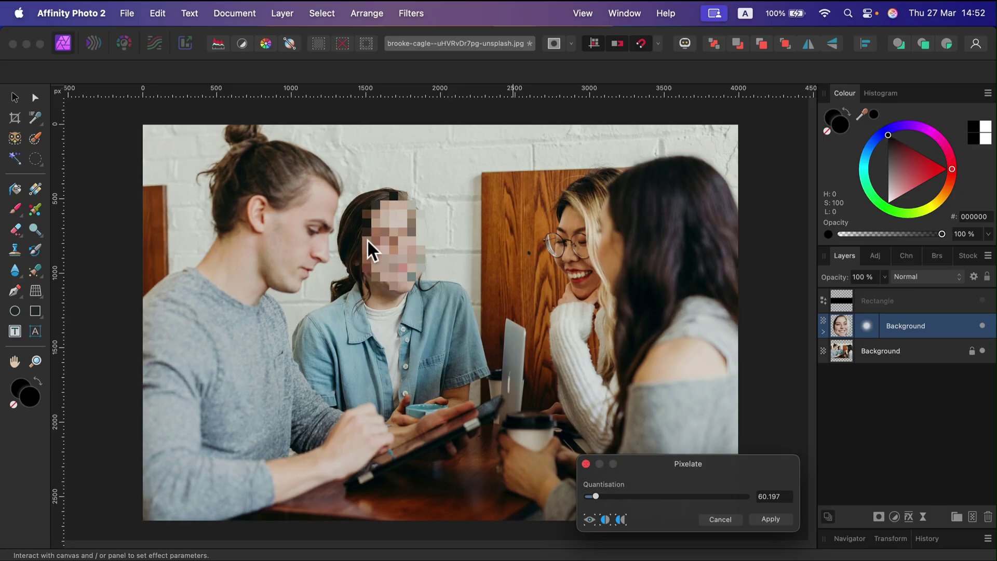
click(721, 518)
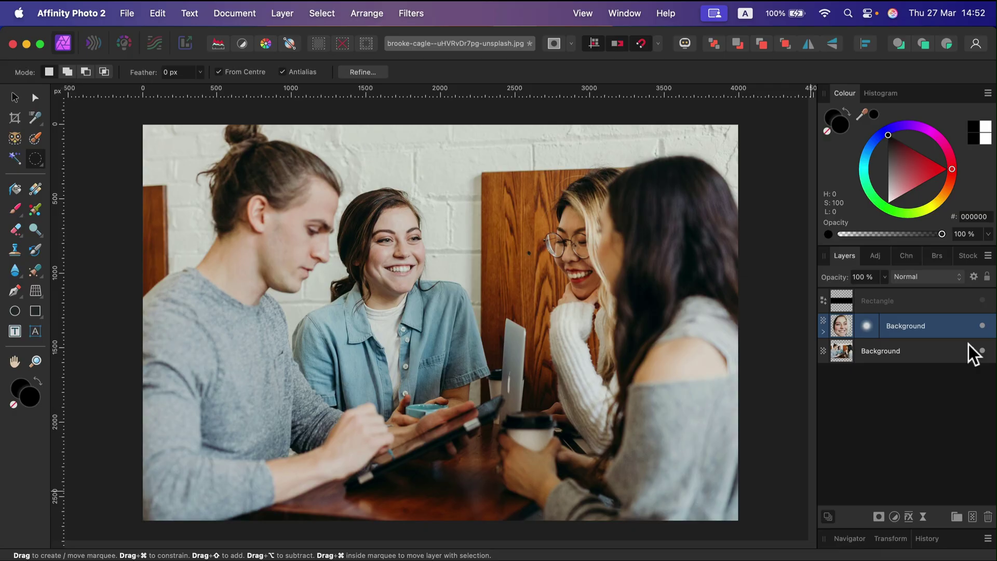
- Delete the duplicate face layer, then show the black rectangle and resize it over the eyes
key(super+e)
click(934, 306)
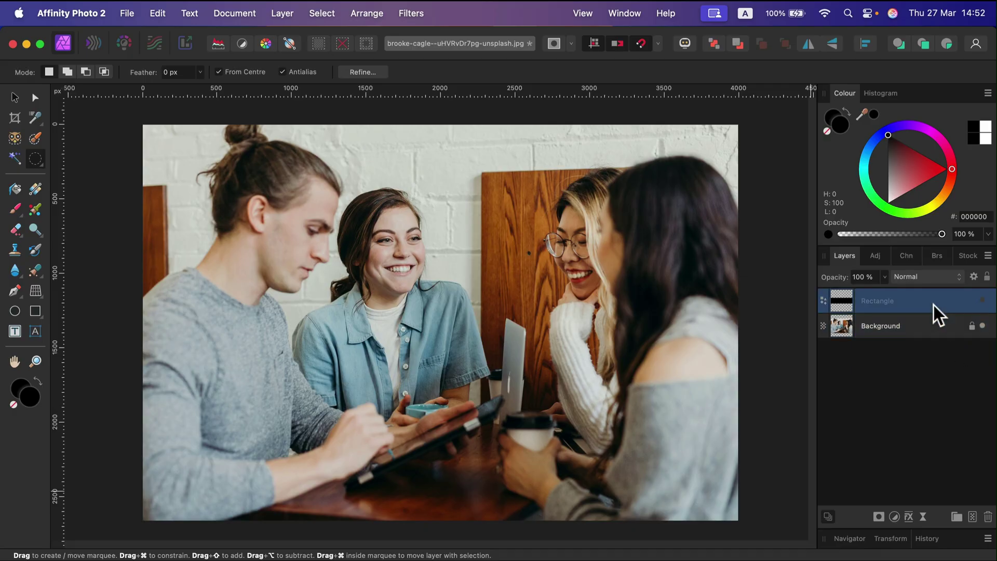
click(980, 301)
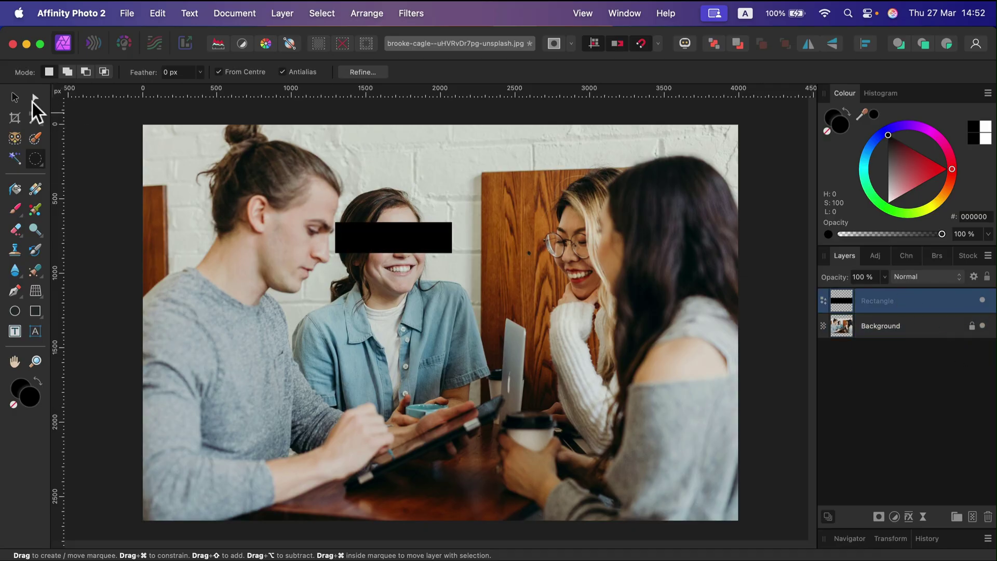
key(v)
drag(453, 253, 411, 239)
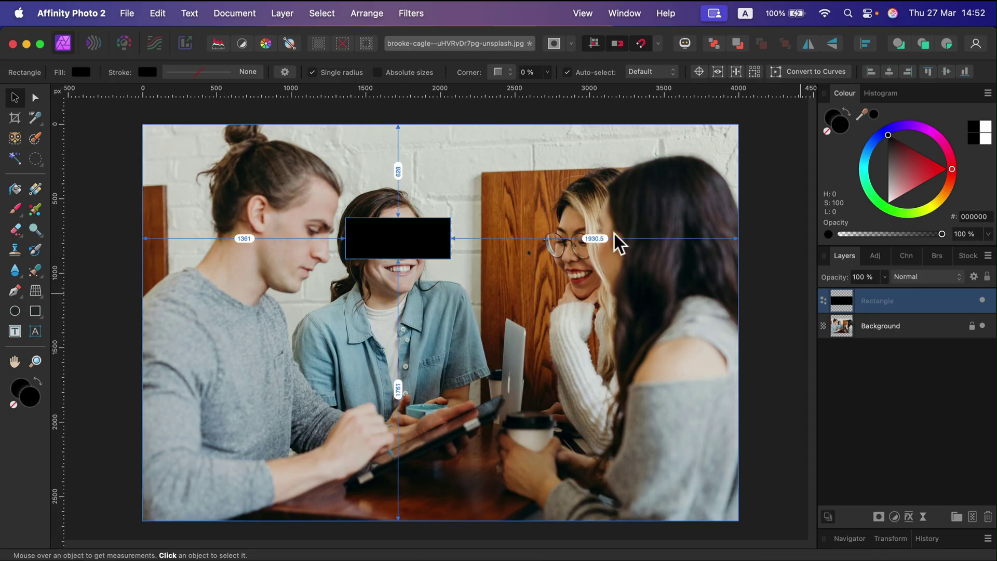
- Hide the rectangle and copy the eye area from the photo onto its own layer with Cmd+J
click(911, 325)
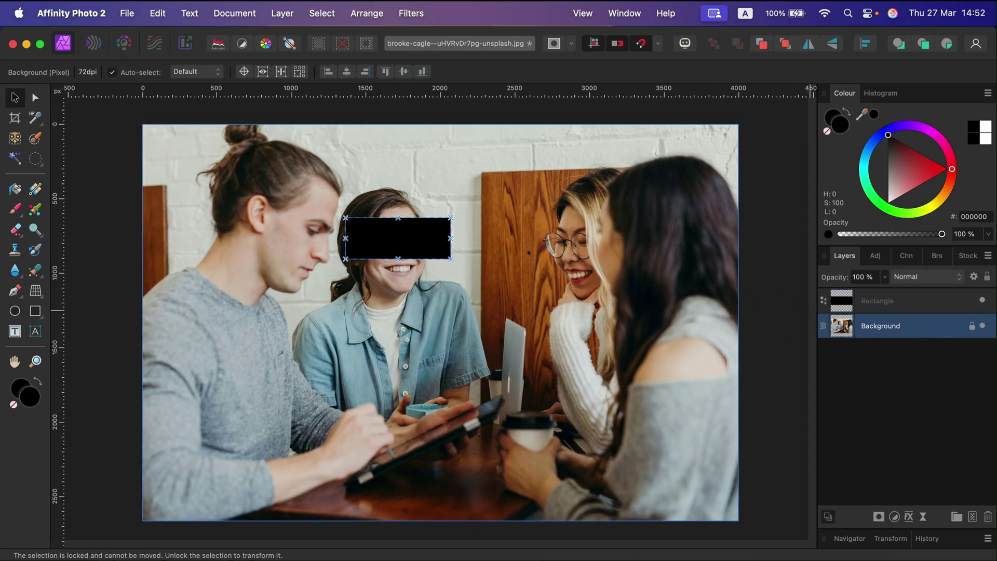
click(981, 300)
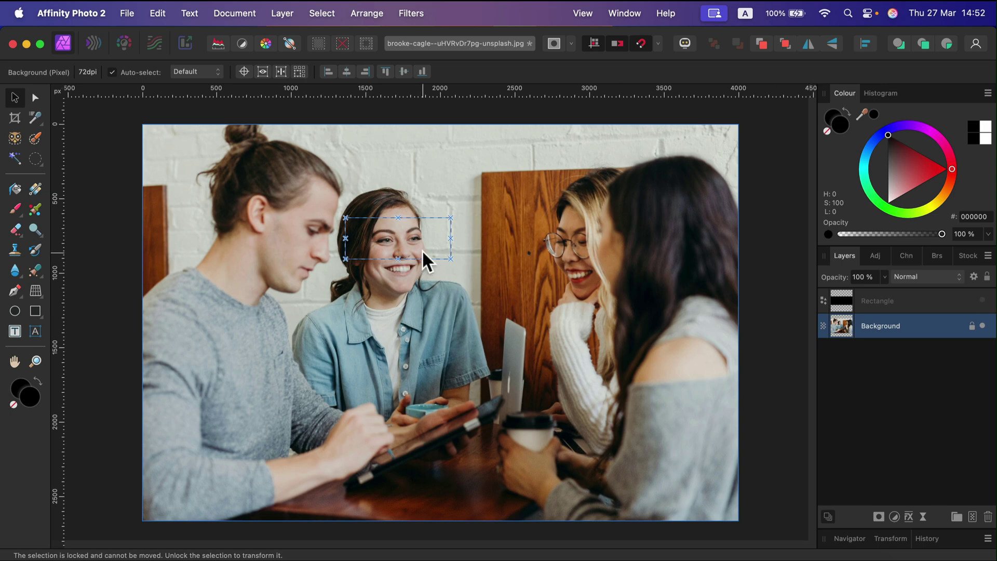
key(cmd+j)
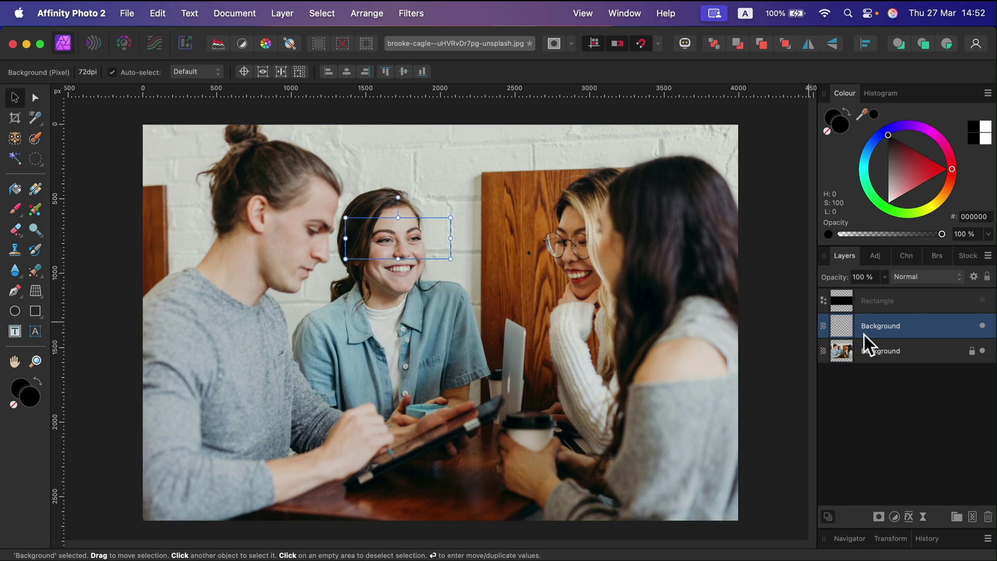
click(982, 351)
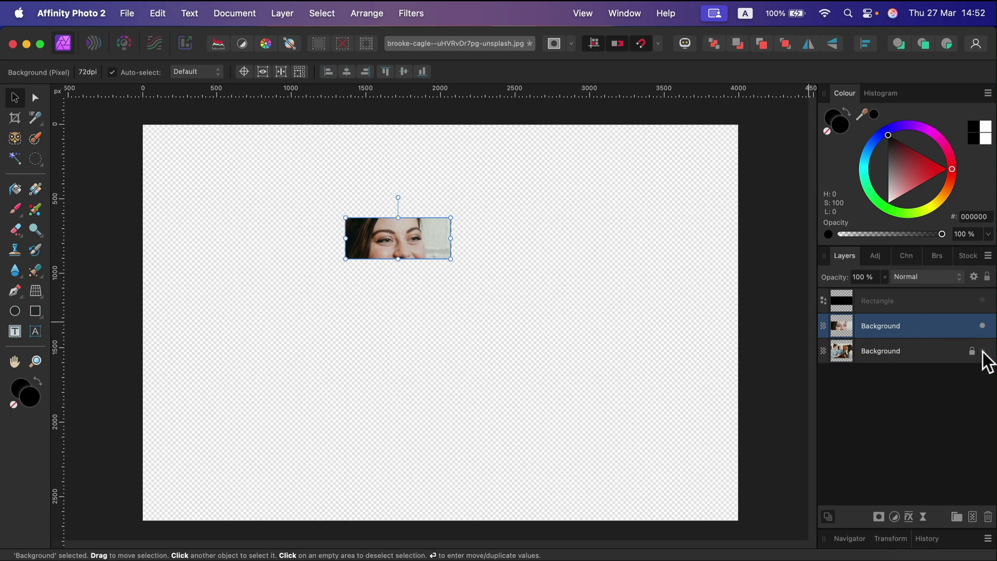
click(981, 351)
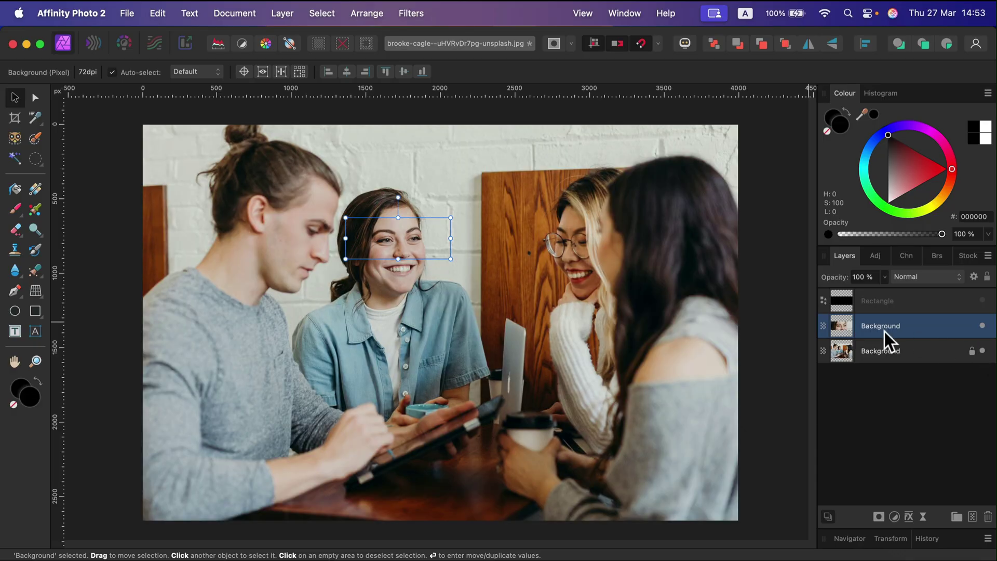
- Apply Filters > Distort > Pixelate to the eye strip with quantisation of about 35
click(288, 13)
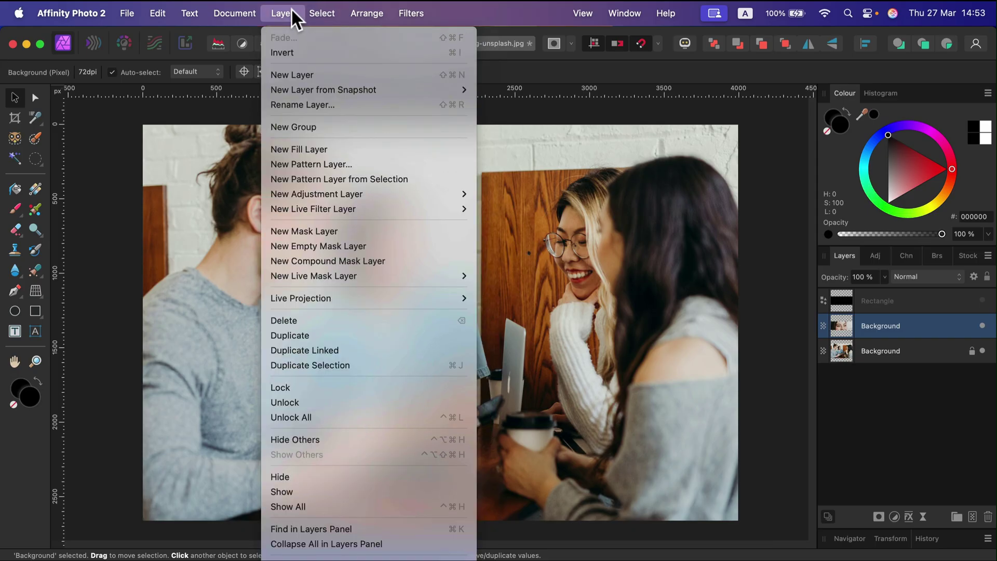
mouse_move(413, 12)
mouse_move(427, 63)
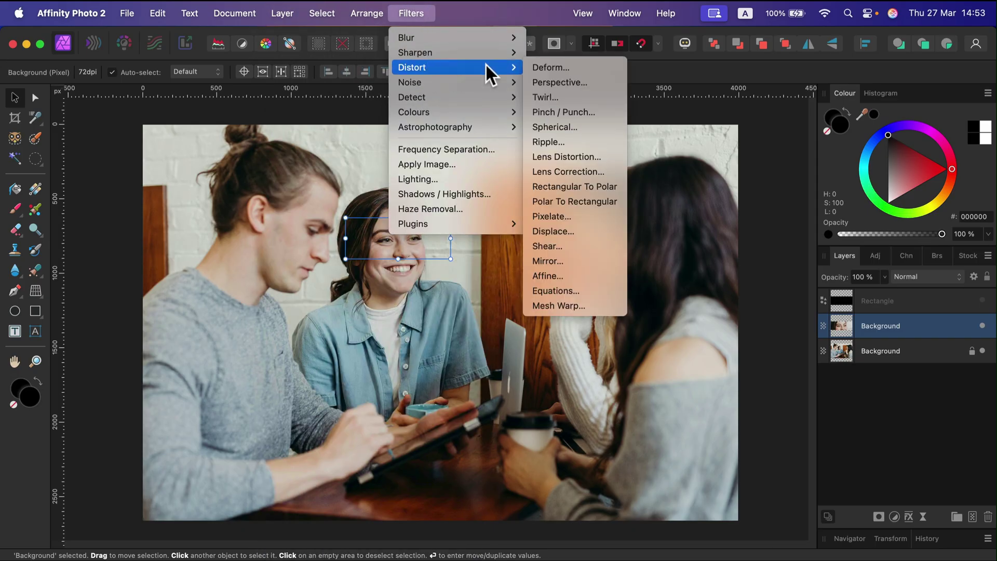
click(591, 217)
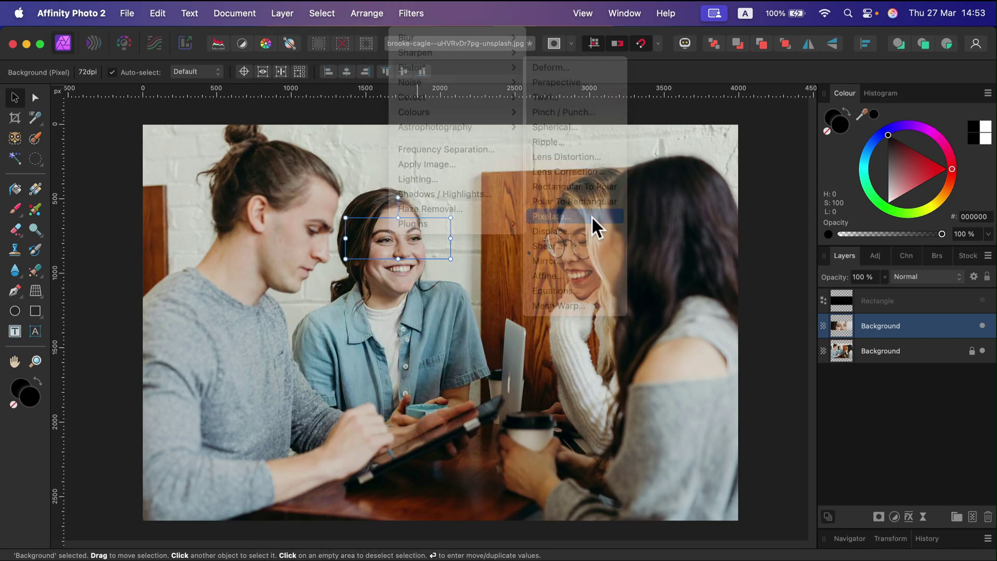
drag(597, 496, 593, 493)
click(770, 519)
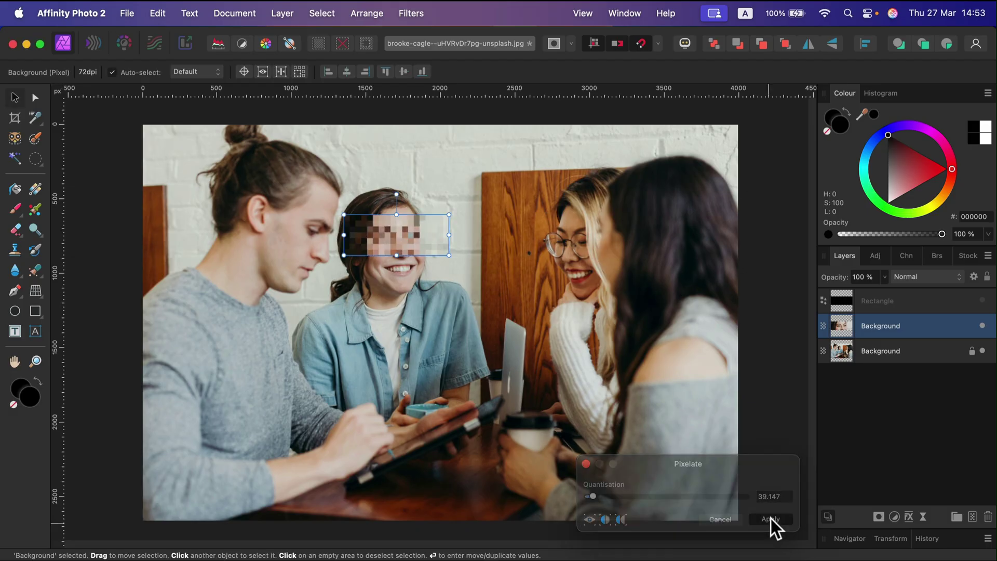
click(929, 301)
- Show the black rectangle again, lower its opacity so the pixelated eyes show through, then deselect
click(981, 300)
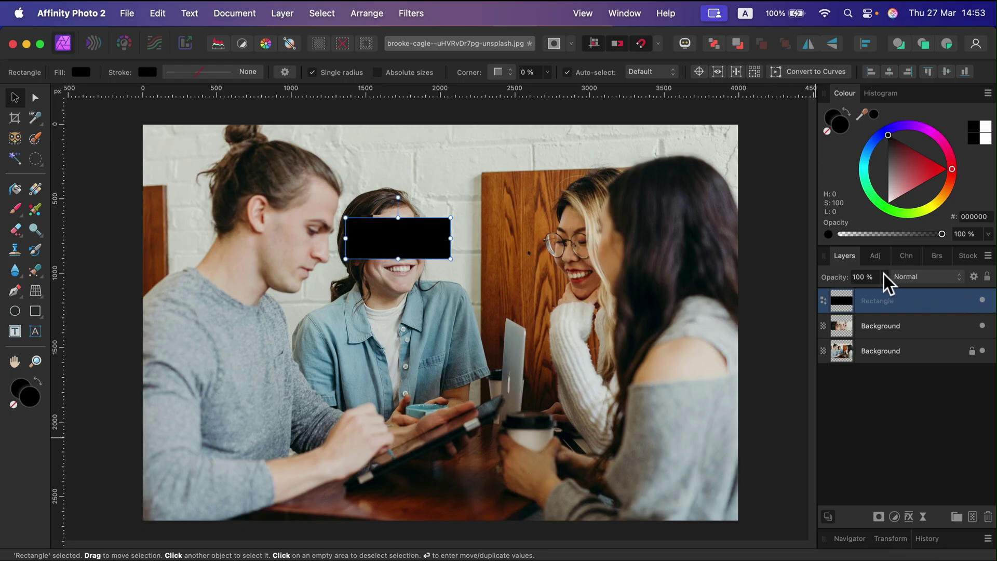
drag(884, 277, 815, 288)
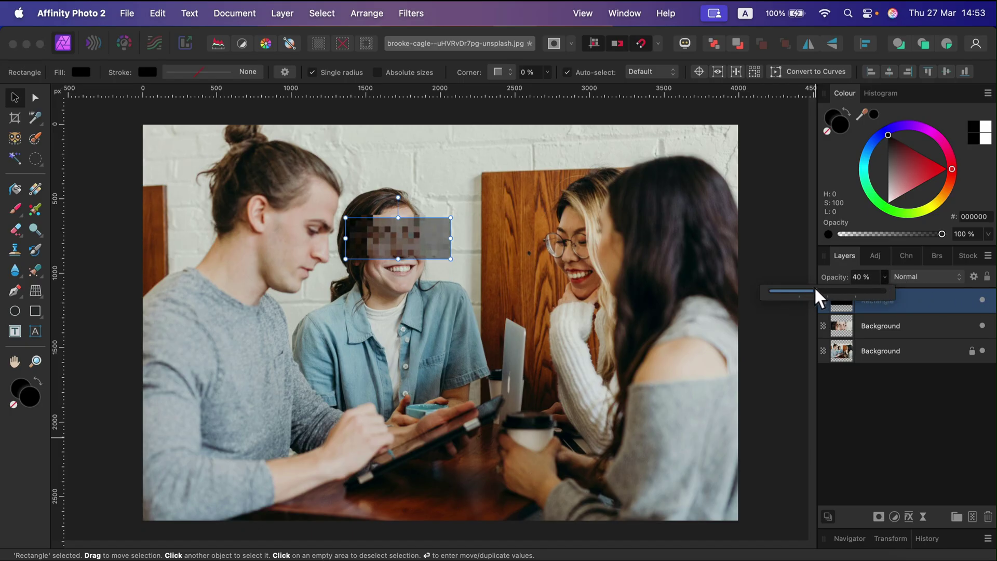
click(932, 317)
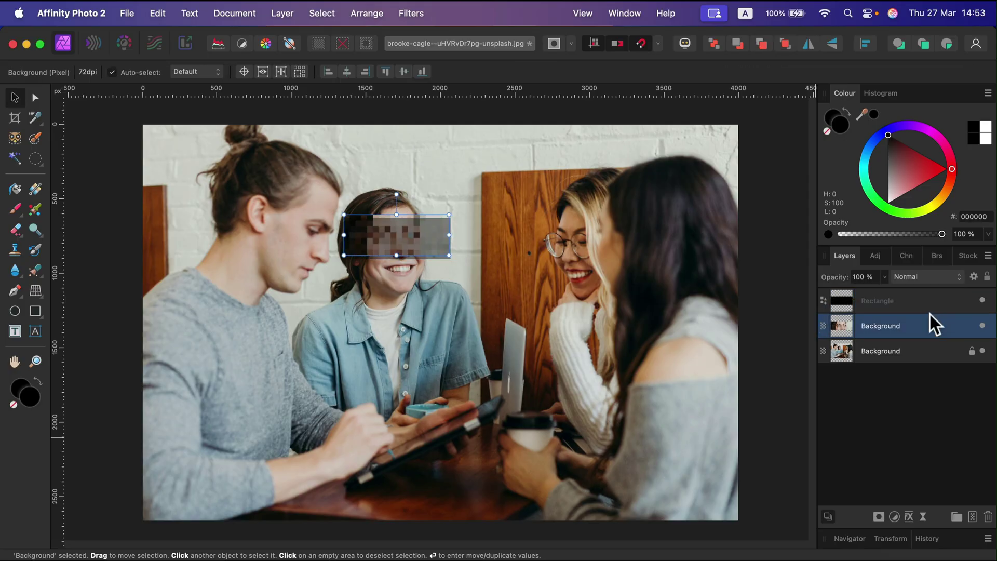
click(110, 141)
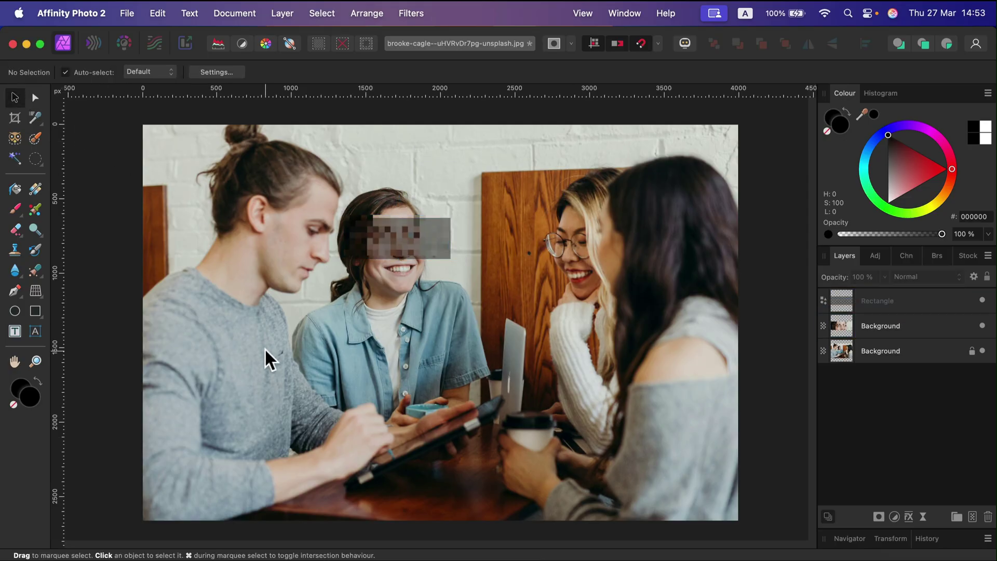